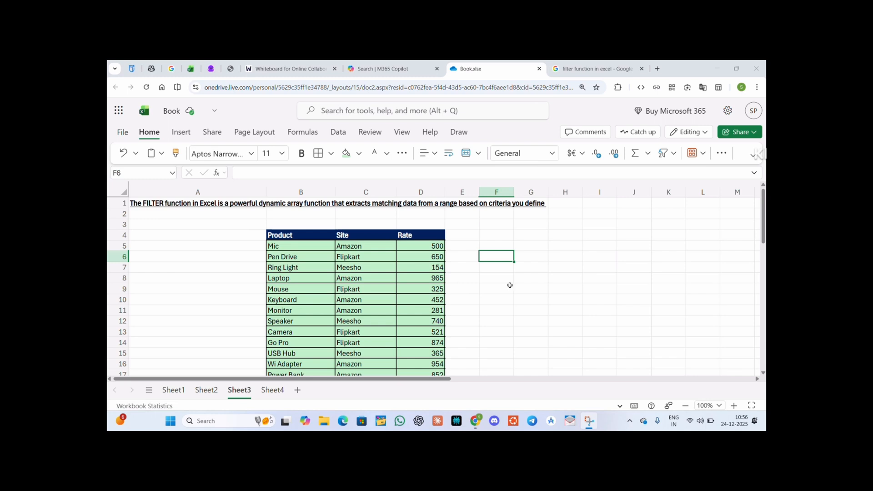
Examine the FILTER function note in A1 and the Product, Site and Rate columns of the table.
left_click(138, 203)
left_click(154, 222)
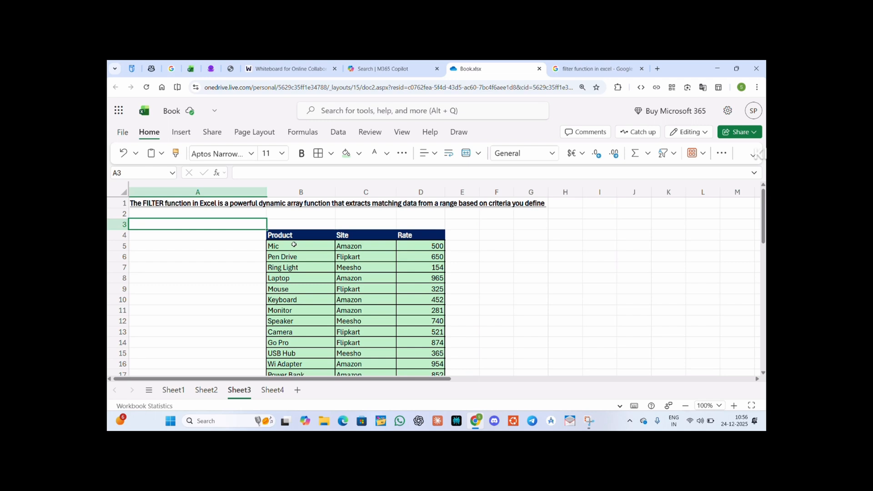
left_click_drag(294, 244, 296, 375)
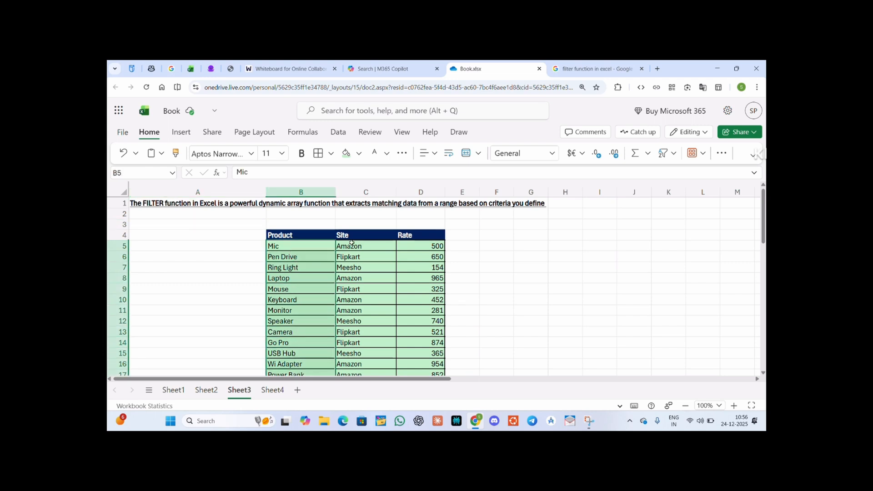
left_click_drag(353, 246, 369, 370)
left_click_drag(423, 220, 421, 351)
scroll(406, 332, "up", 1)
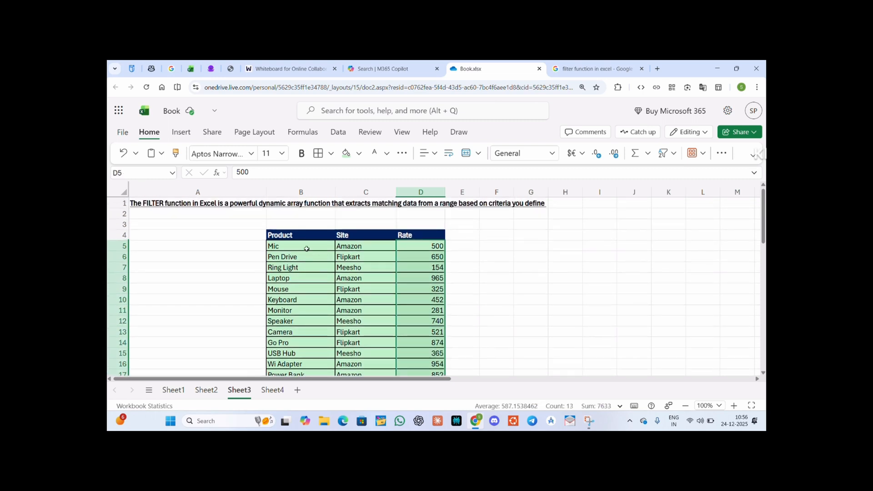
left_click_drag(306, 249, 410, 372)
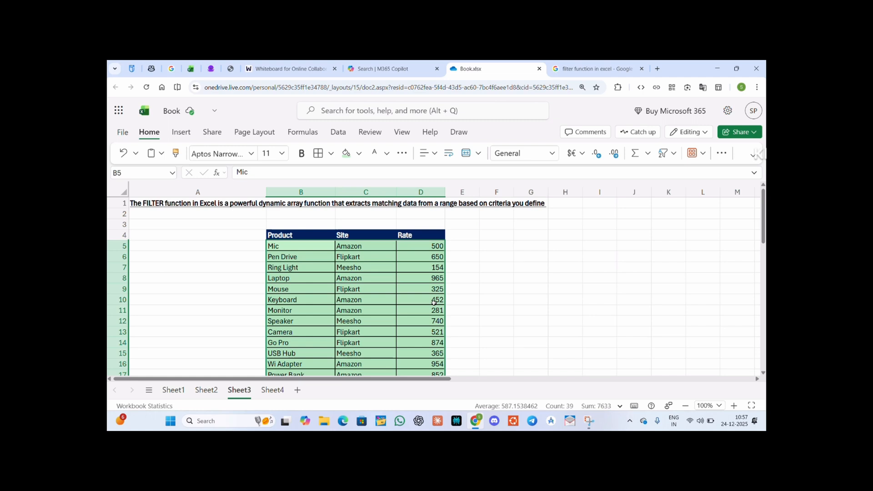
left_click(401, 277)
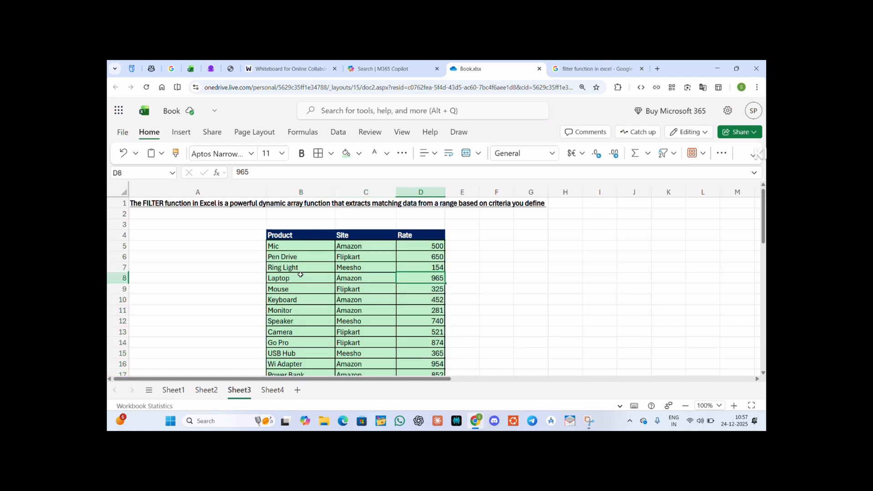
Review individual records in the table, matching each product with its site and rate.
left_click(286, 257)
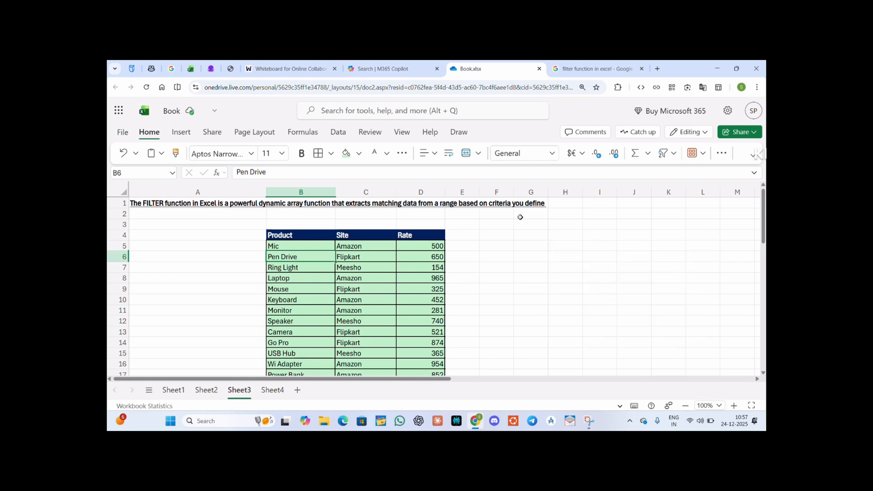
left_click_drag(301, 234, 299, 351)
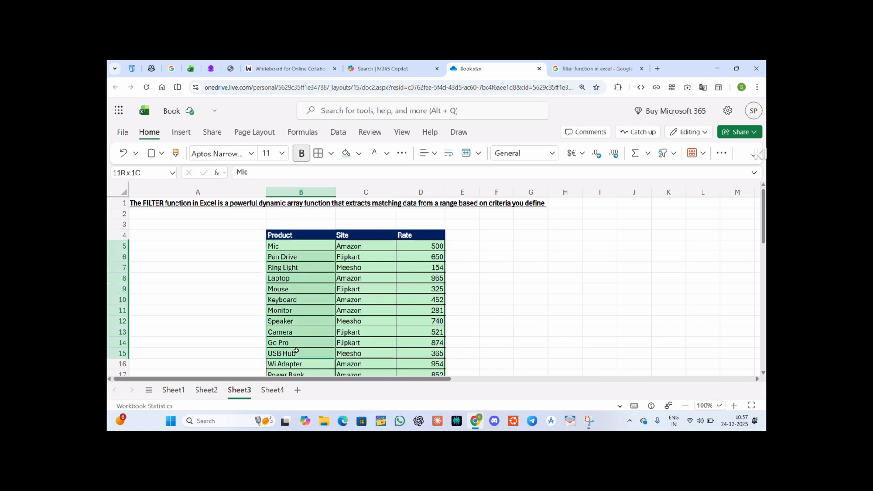
left_click(287, 246)
left_click(356, 246)
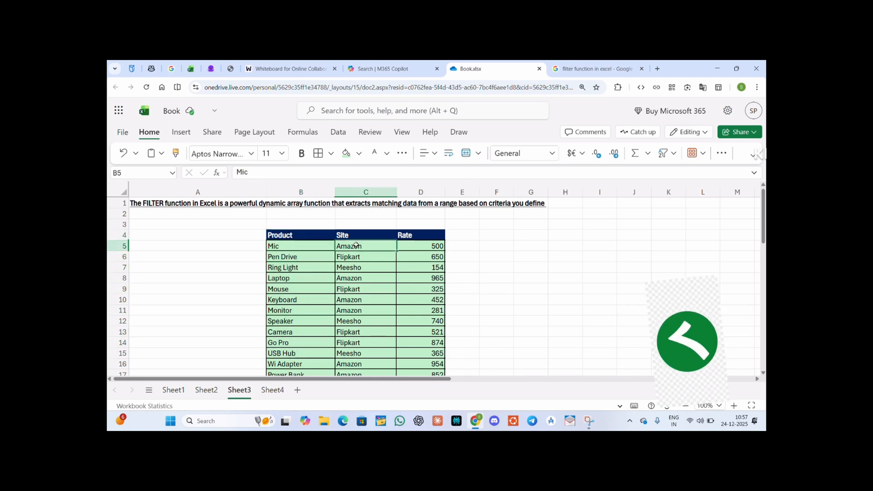
left_click(295, 246)
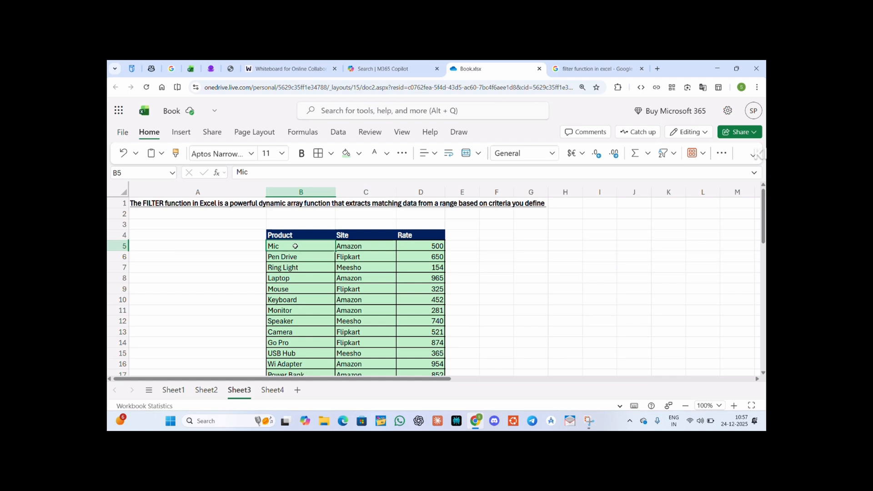
left_click(362, 246)
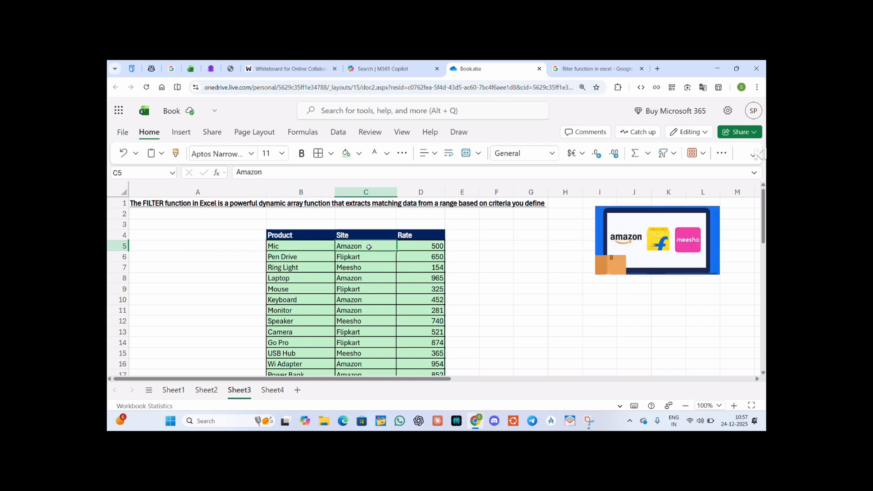
left_click(416, 247)
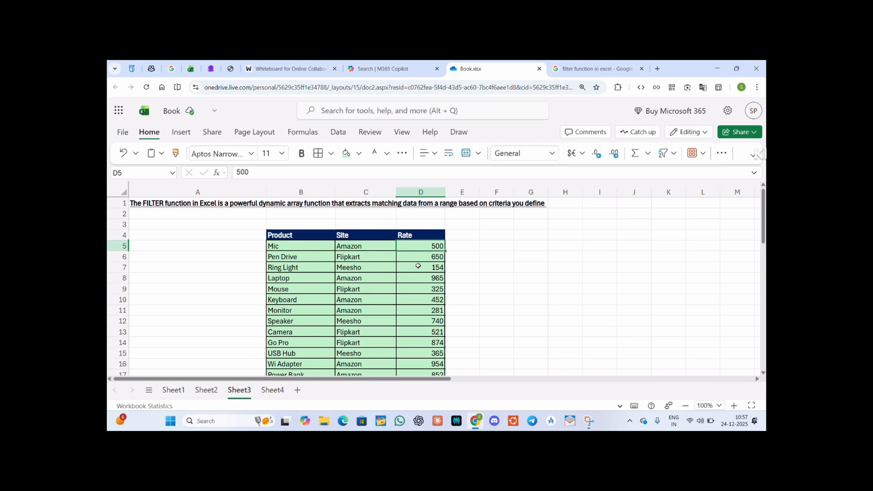
scroll(328, 297, "down", 1)
scroll(328, 302, "up", 1)
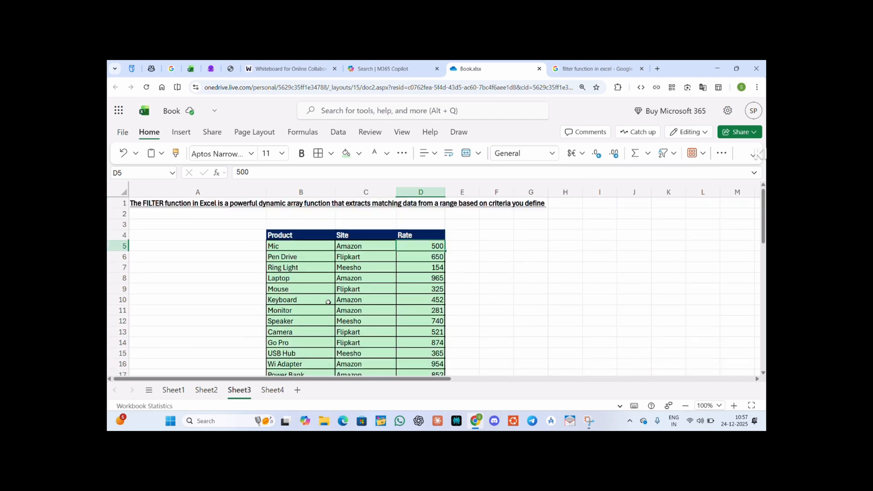
left_click_drag(313, 247, 418, 371)
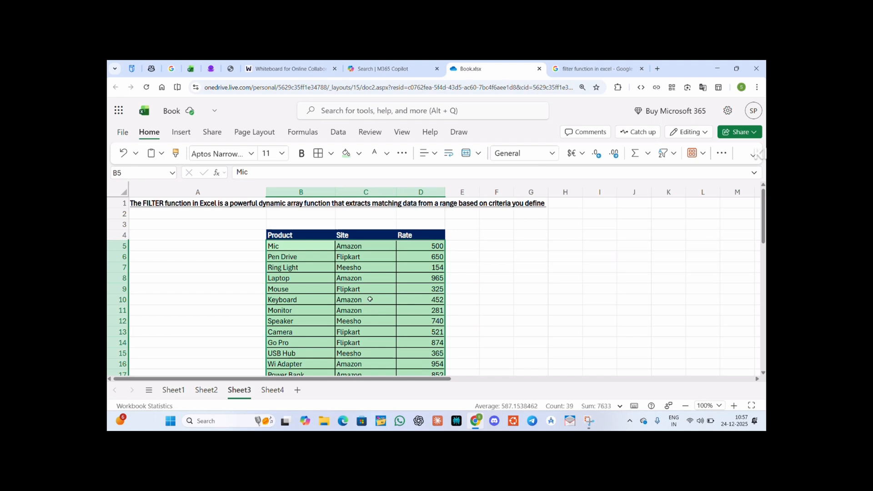
left_click(357, 289)
left_click(307, 278)
left_click(303, 267)
left_click(306, 248)
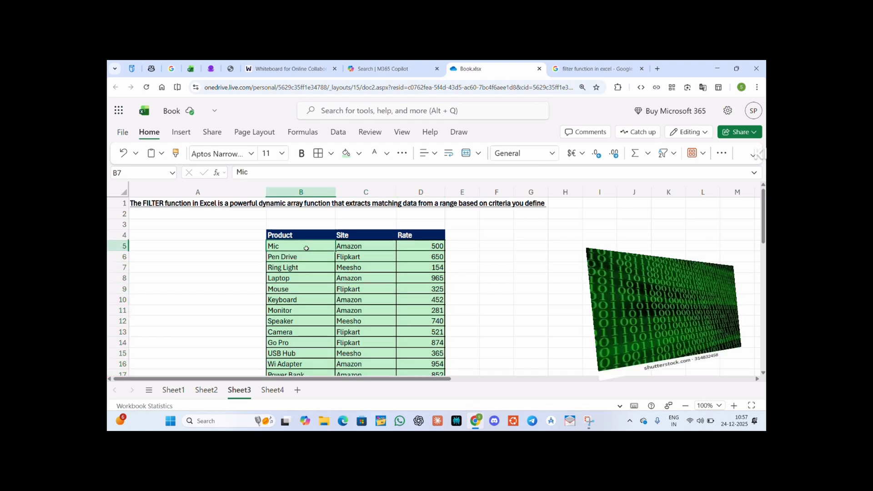
left_click(312, 278)
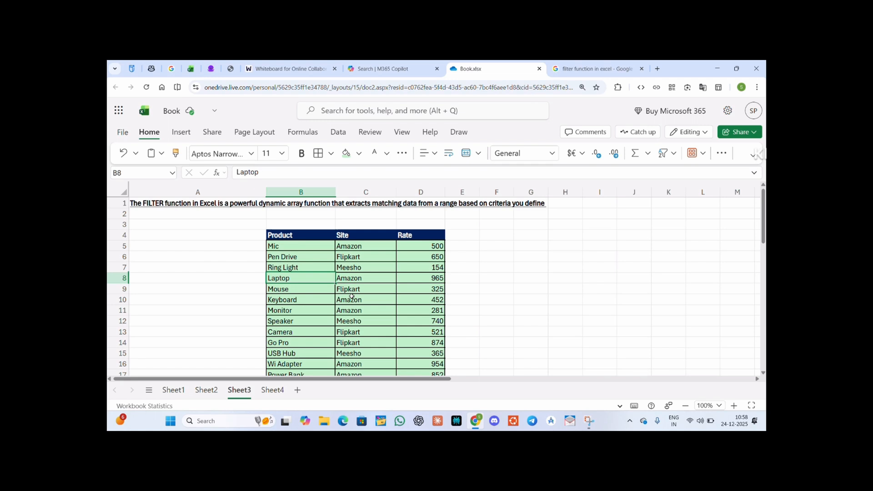
Copy the Site header from C4 into H3 and widen column H.
left_click(356, 235)
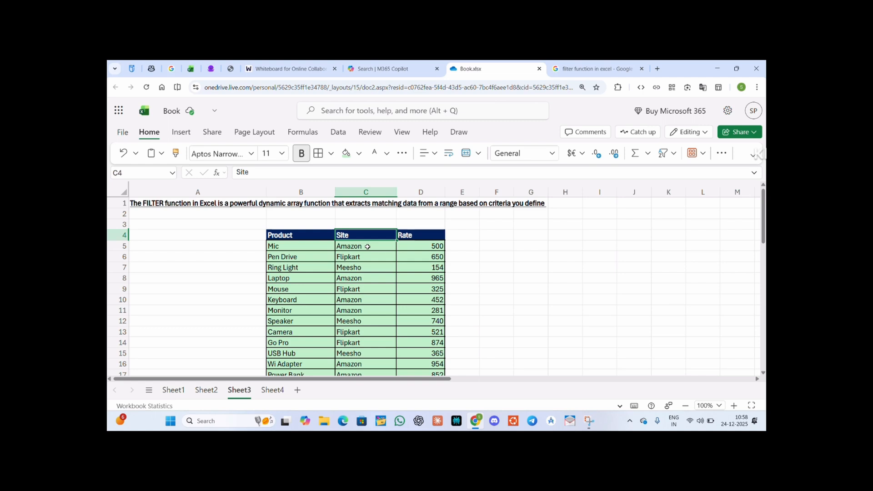
key("ctrl+c")
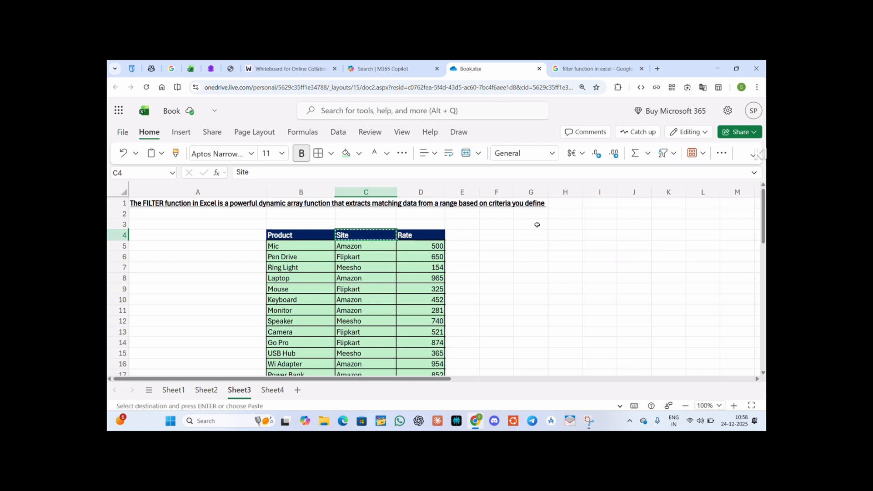
left_click(557, 226)
key("ctrl+v")
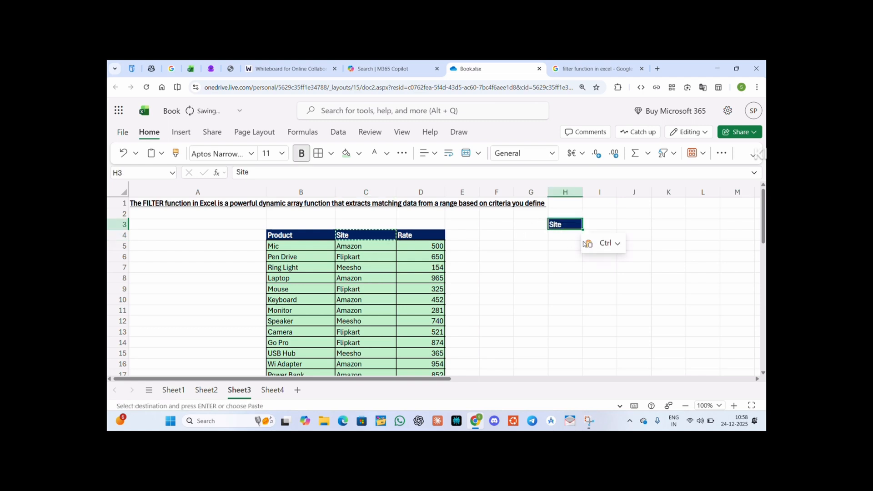
left_click_drag(583, 192, 599, 193)
Fill cell H4 below the new Site header with the table's light green color.
left_click(586, 234)
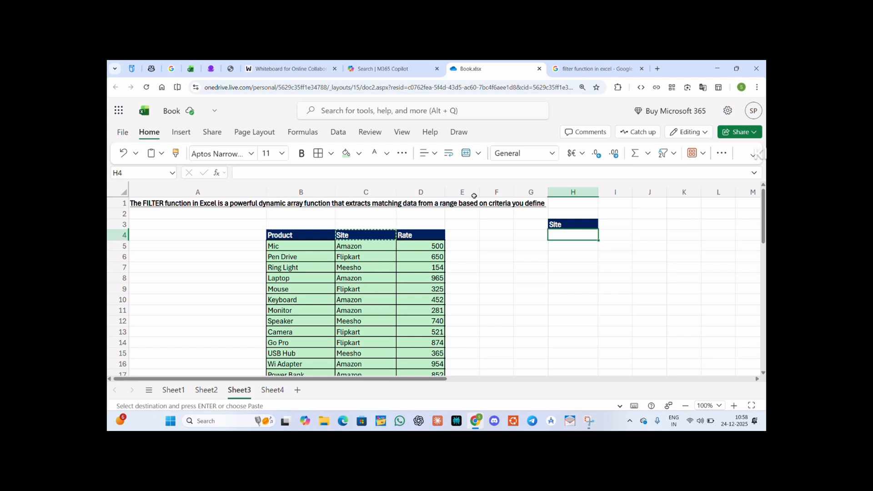
left_click(350, 153)
left_click(650, 268)
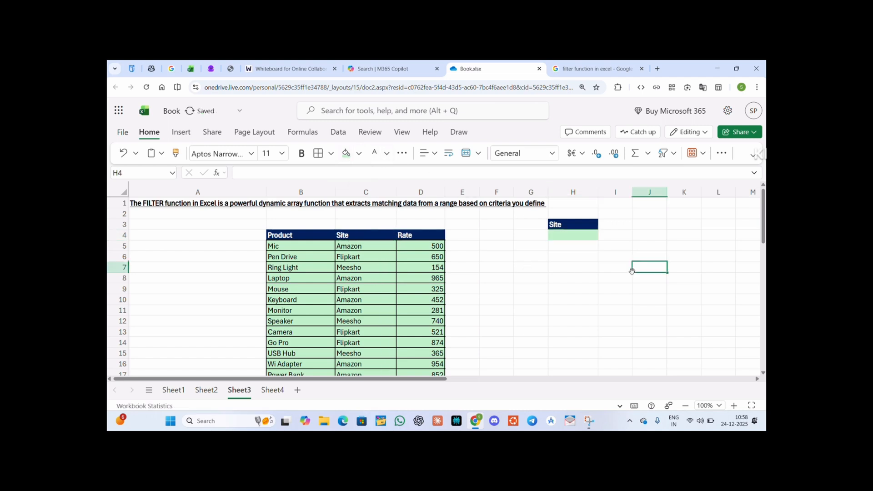
Add list data validation with an in-cell drop-down to H4, using =$C$5:$C$17 as the source.
left_click(581, 238)
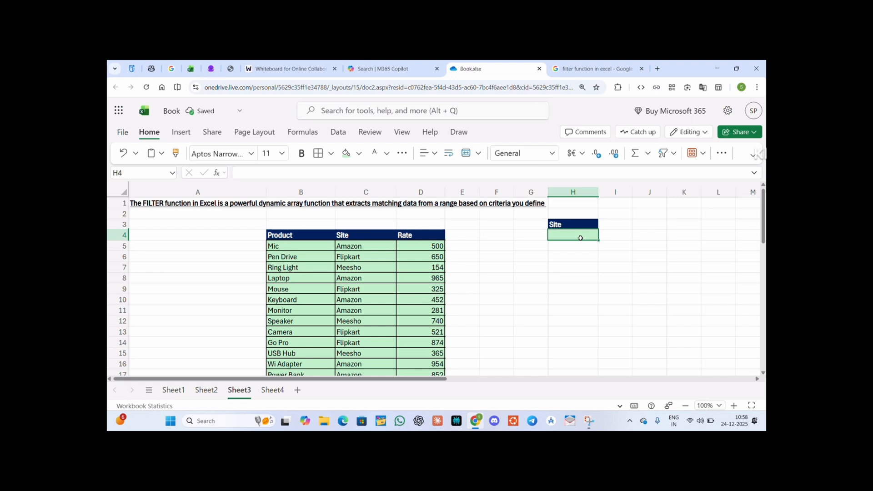
left_click_drag(353, 245, 358, 369)
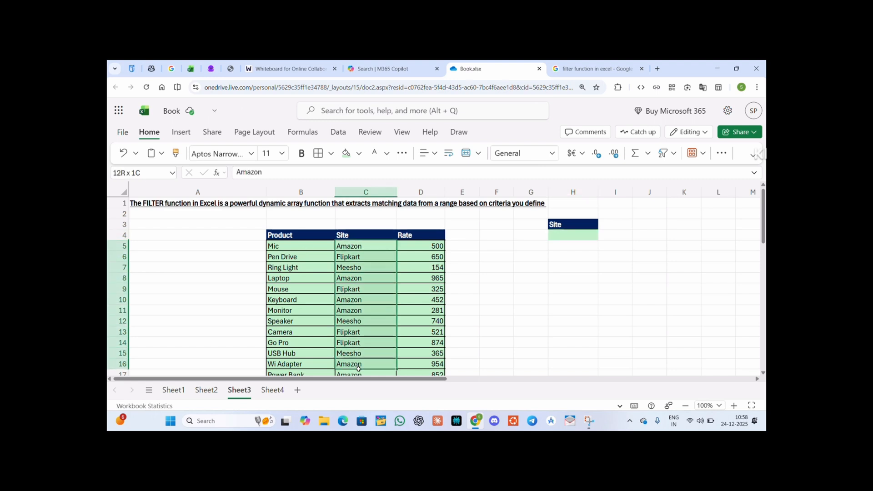
left_click(572, 237)
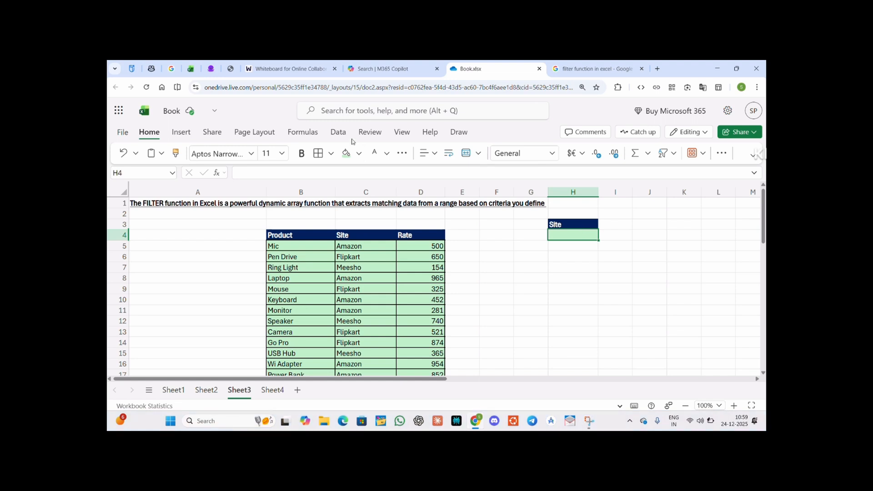
left_click(338, 132)
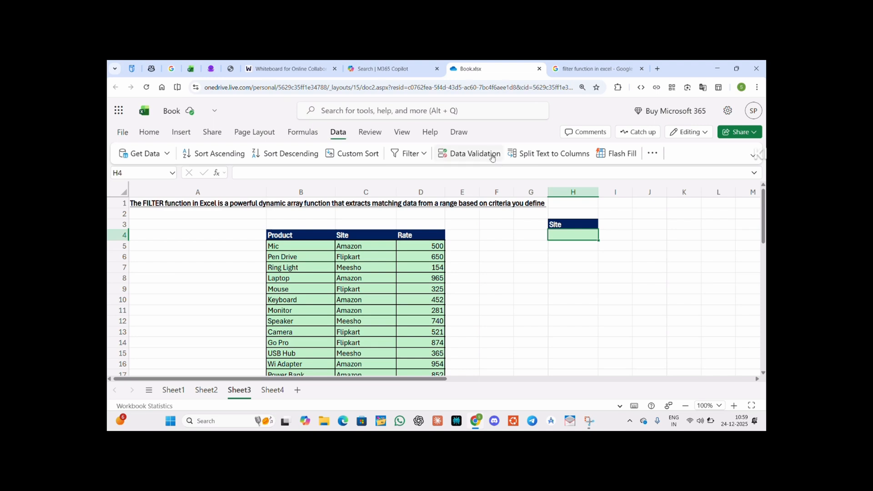
left_click(490, 154)
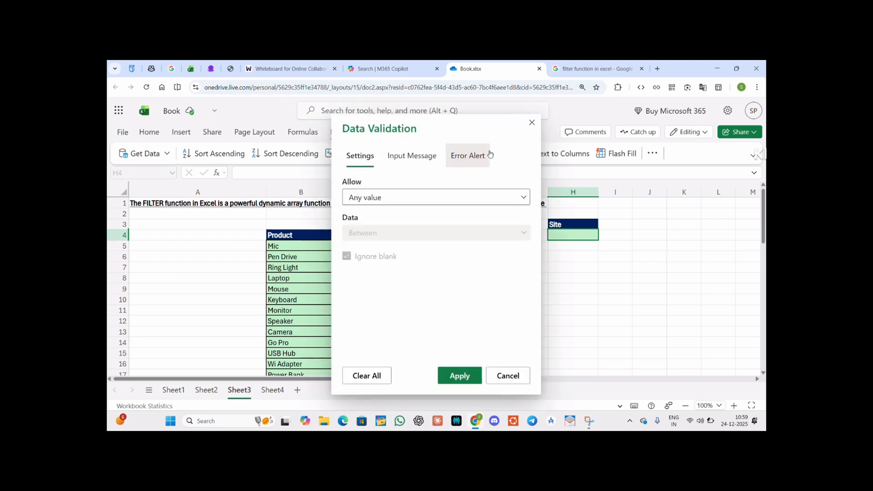
left_click_drag(439, 126, 251, 111)
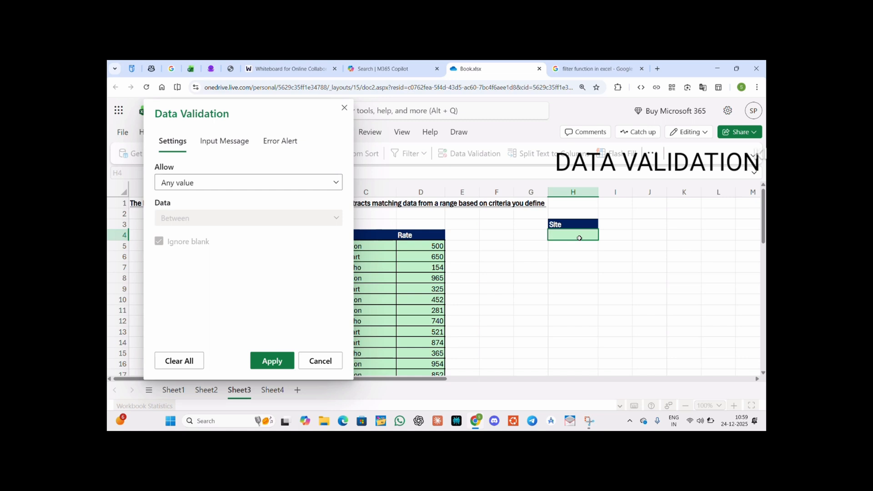
left_click(337, 183)
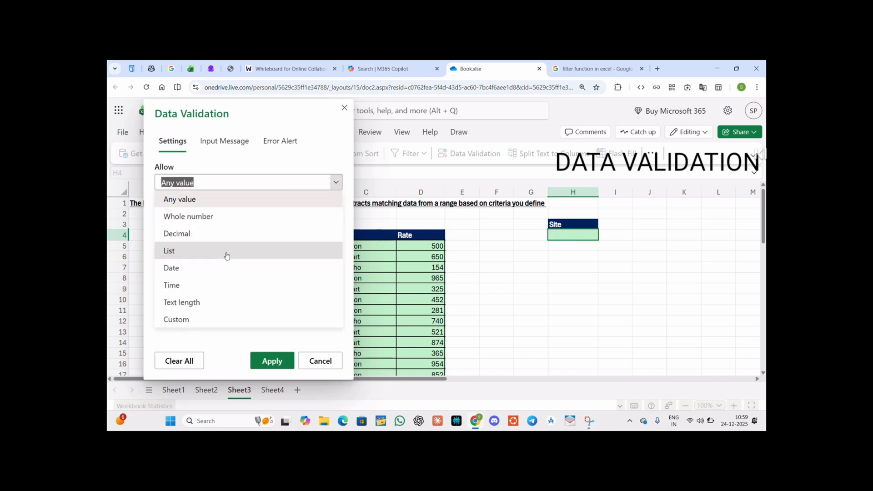
left_click(226, 257)
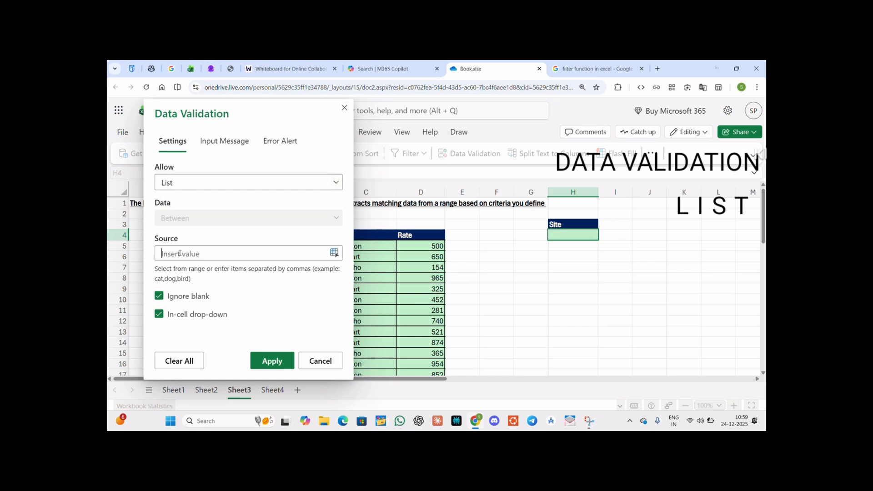
left_click_drag(220, 108, 487, 112)
left_click_drag(344, 246, 353, 285)
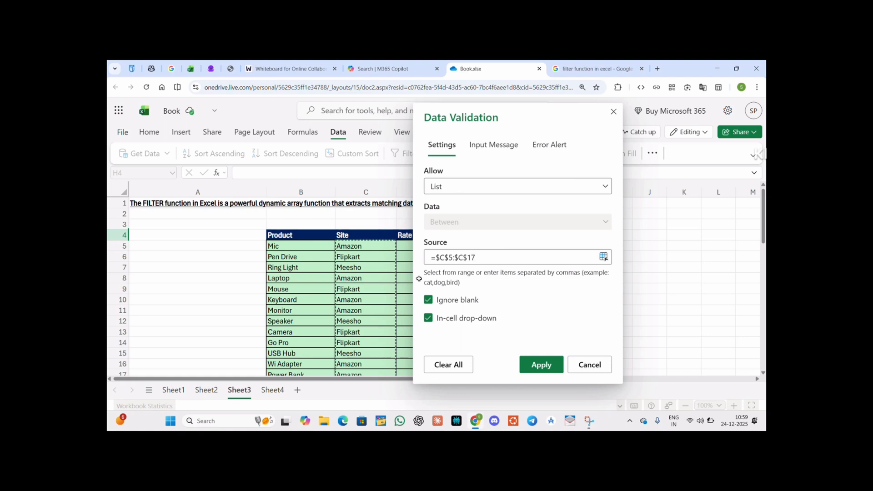
left_click(542, 365)
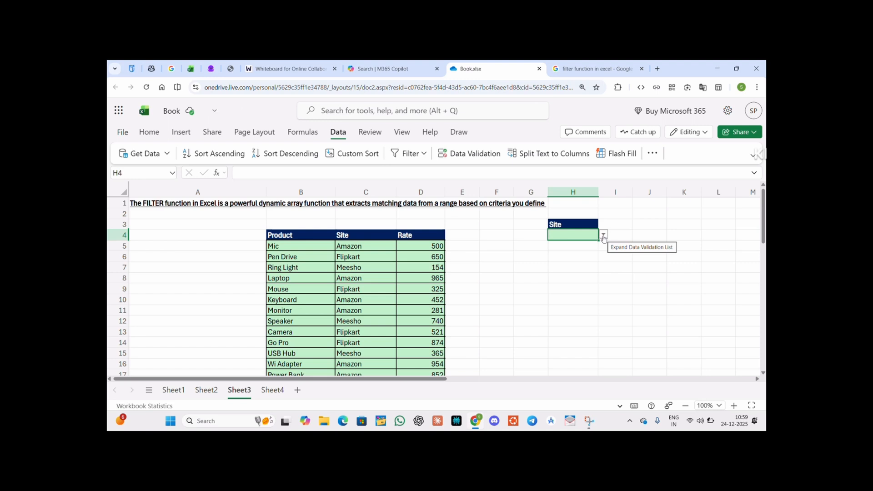
Test the site drop-down in H4 by choosing Flipkart and Meesho, and clear the cell.
left_click(603, 235)
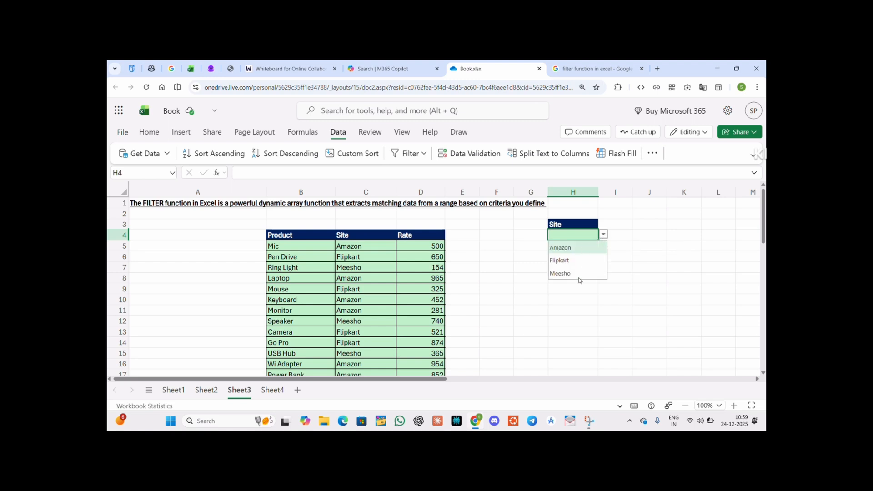
left_click(649, 279)
left_click(579, 234)
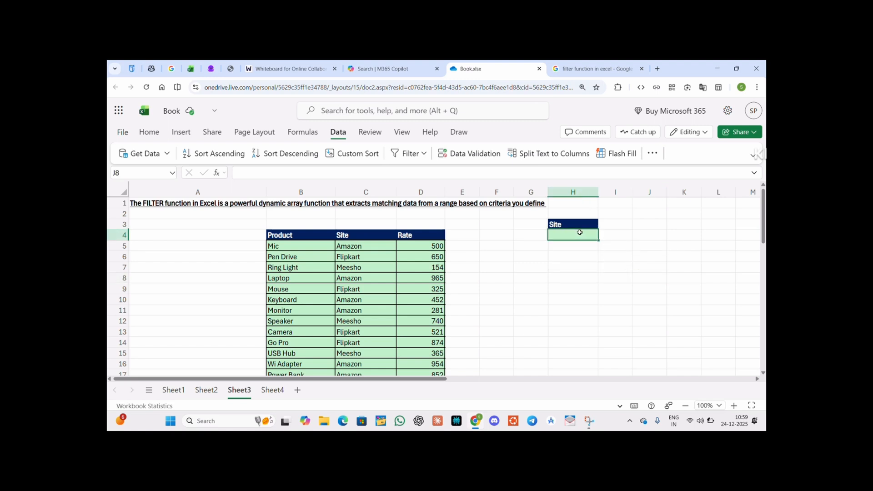
left_click(604, 236)
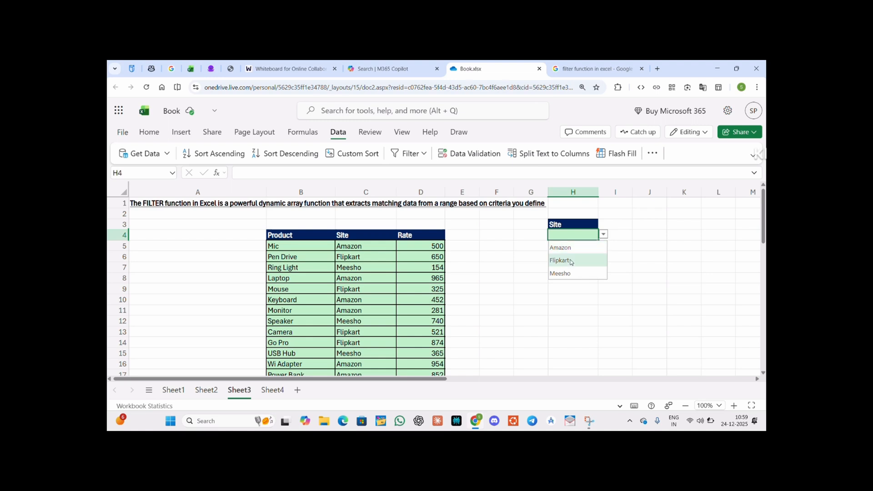
left_click(570, 259)
left_click(604, 235)
left_click(584, 274)
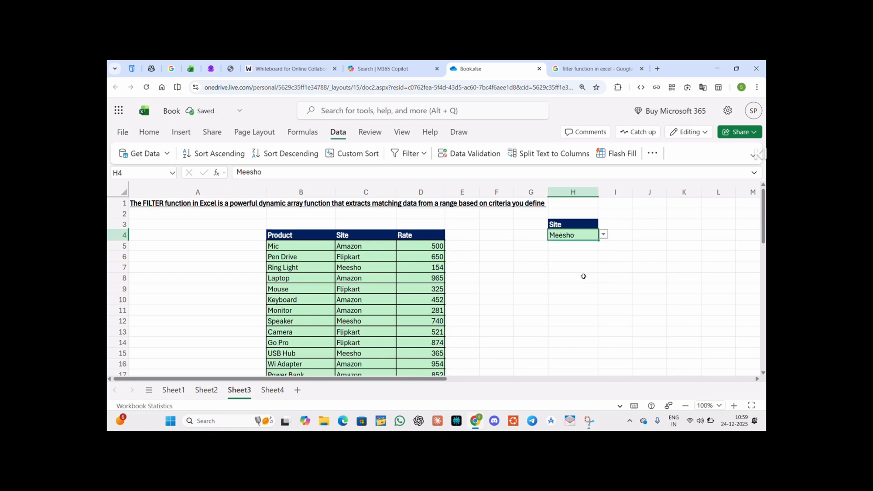
key("BackSpace")
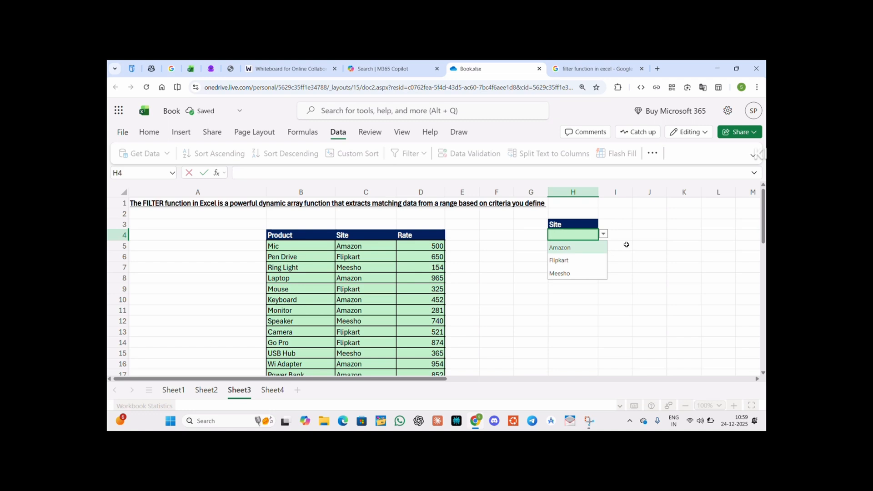
Copy the Product, Site and Rate headers from B4:D4 into F7:H7 and widen columns F to H.
left_click(615, 289)
left_click_drag(294, 239, 423, 236)
left_click(417, 237)
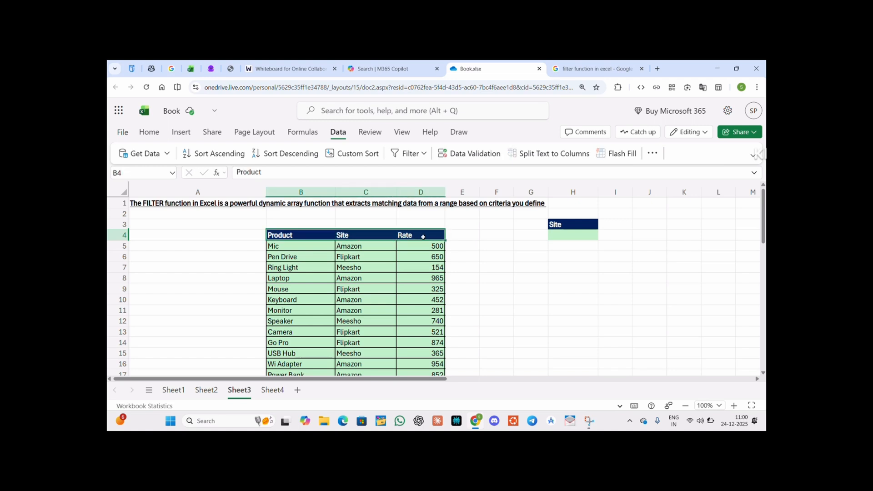
key("ctrl+c")
left_click(509, 270)
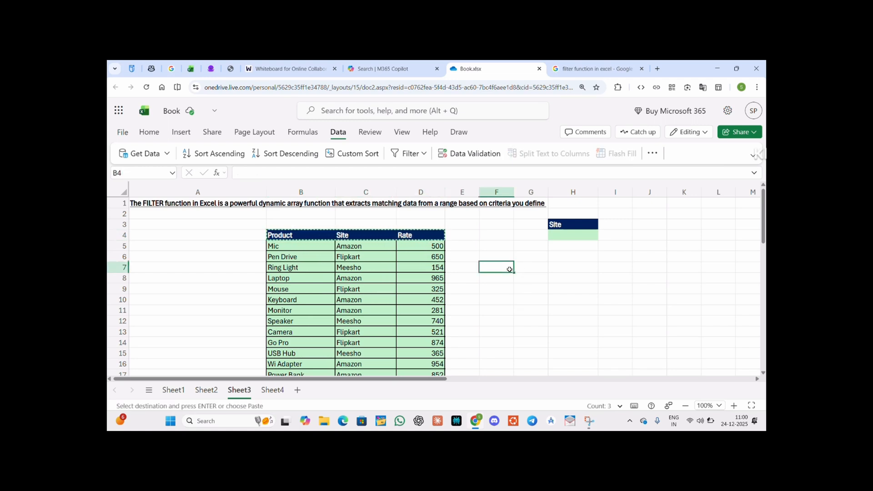
key("ctrl+v")
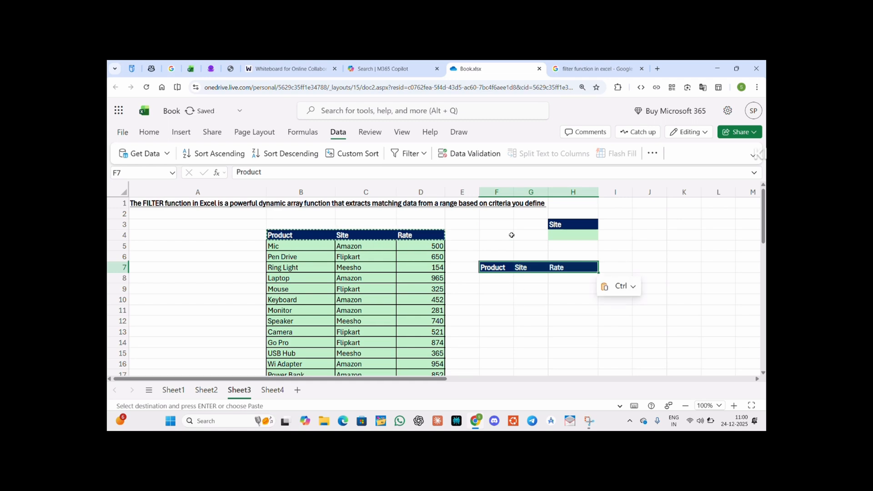
left_click_drag(514, 191, 649, 197)
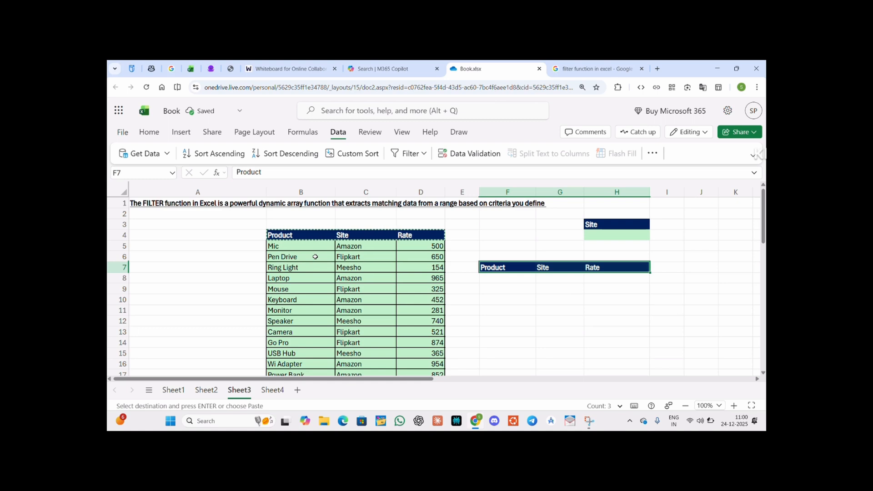
key("Escape")
Begin a FILTER formula in F8 under the copied Product header, using B5:D17 as the array.
left_click(530, 279)
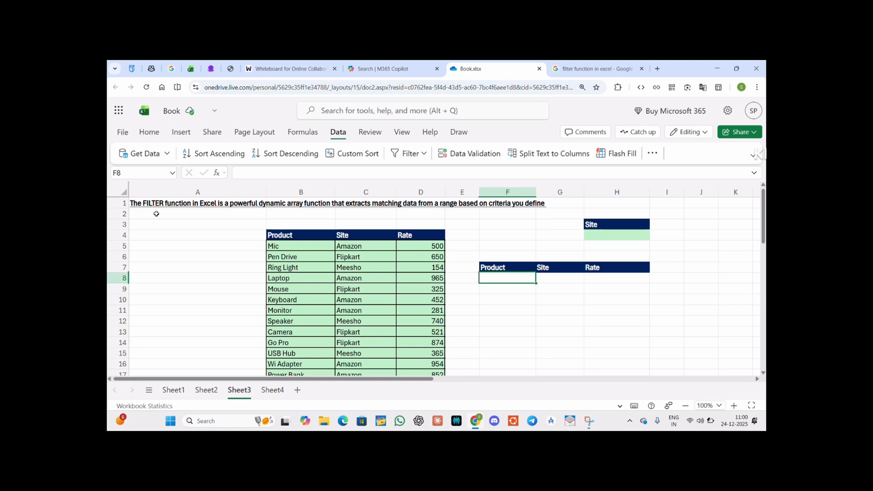
type("=filter")
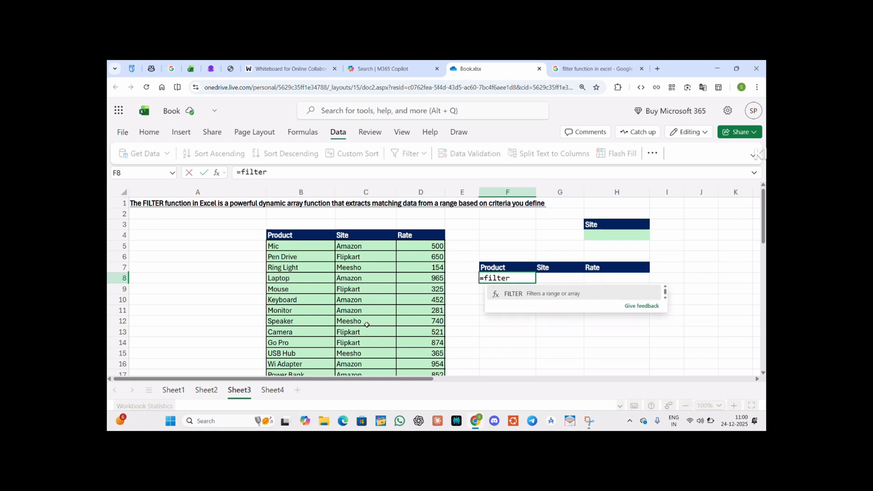
key("Tab")
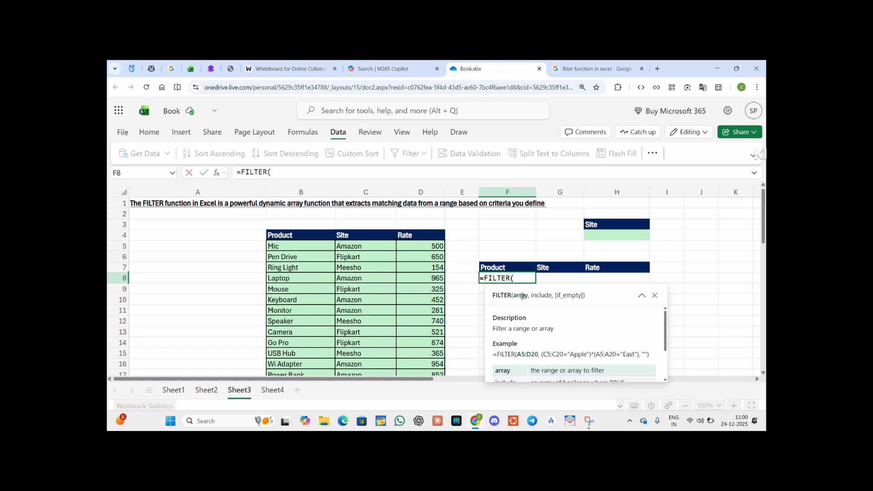
left_click_drag(295, 247, 431, 302)
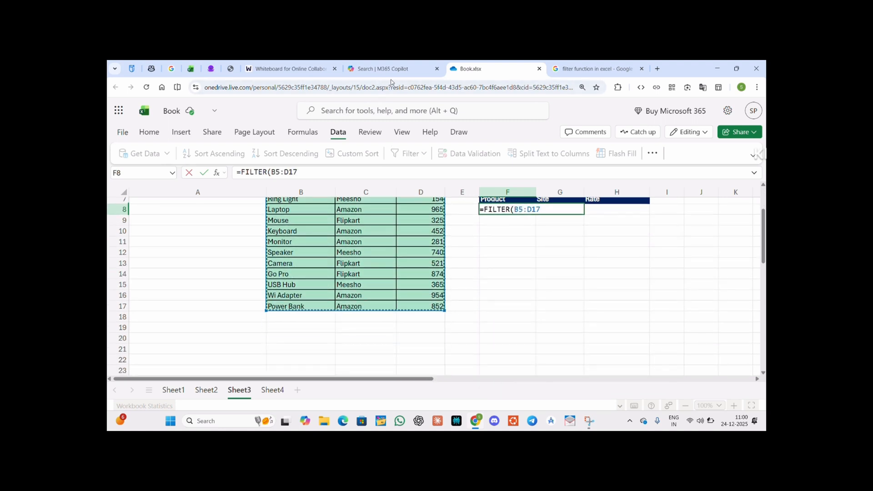
scroll(594, 373, "up", 2)
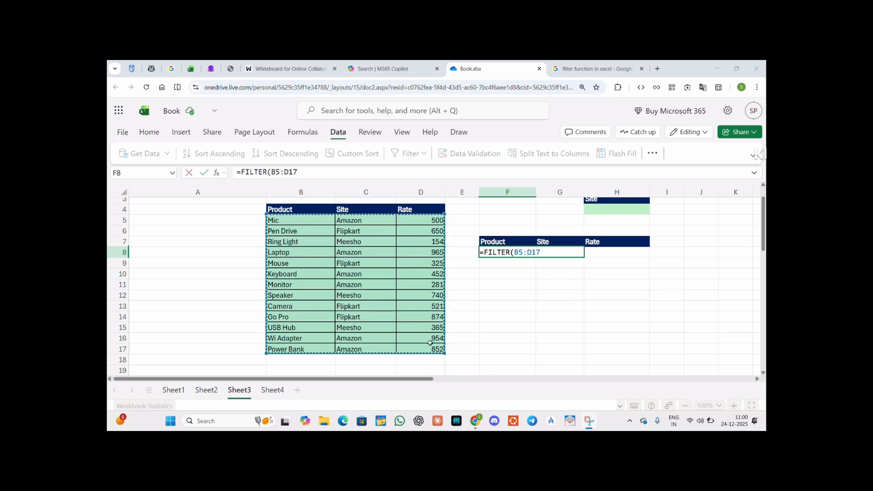
type(",")
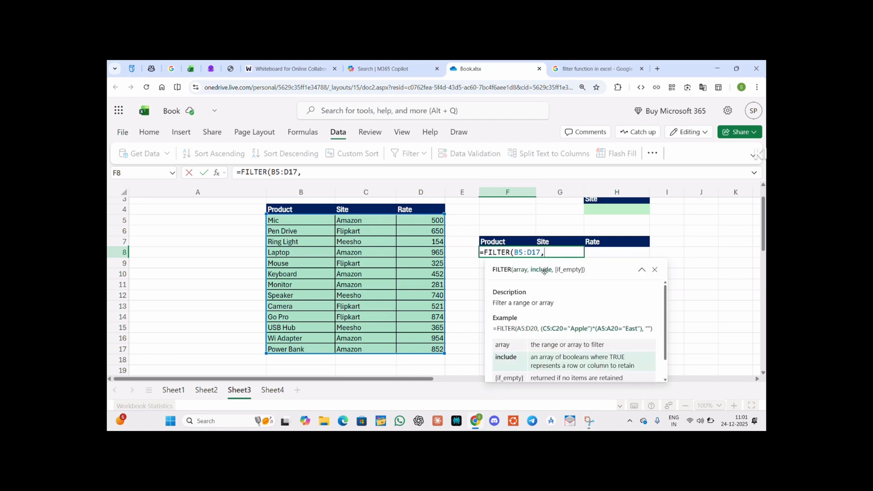
Complete the F8 formula with the include condition C5:C17=H4, giving =FILTER(B5:D17,C5:C17=H4).
scroll(546, 271, "up", 1)
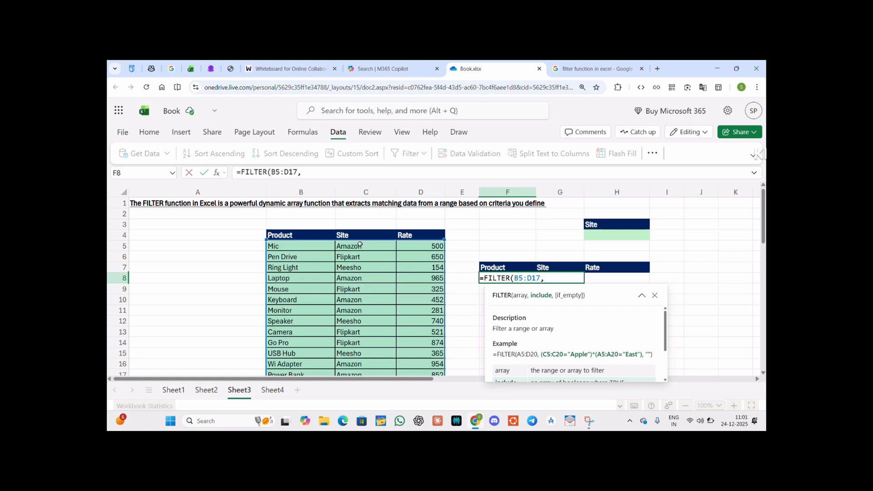
left_click(360, 245)
left_click_drag(360, 245, 355, 332)
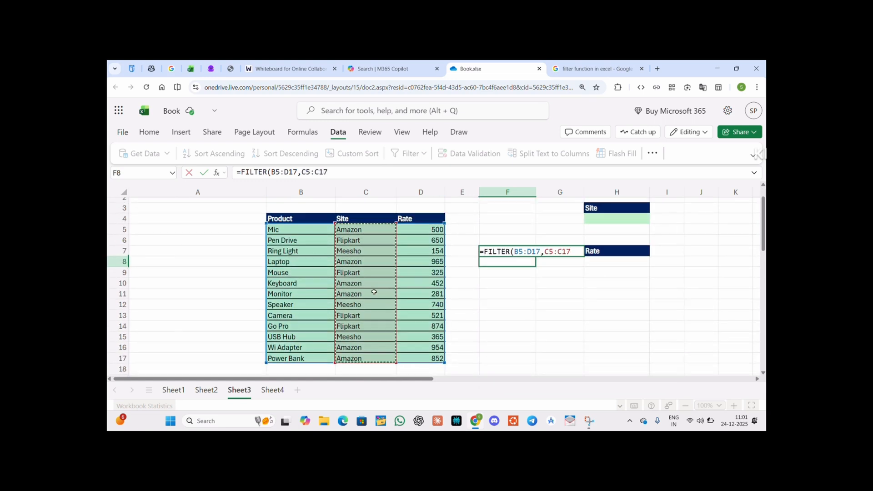
type("=")
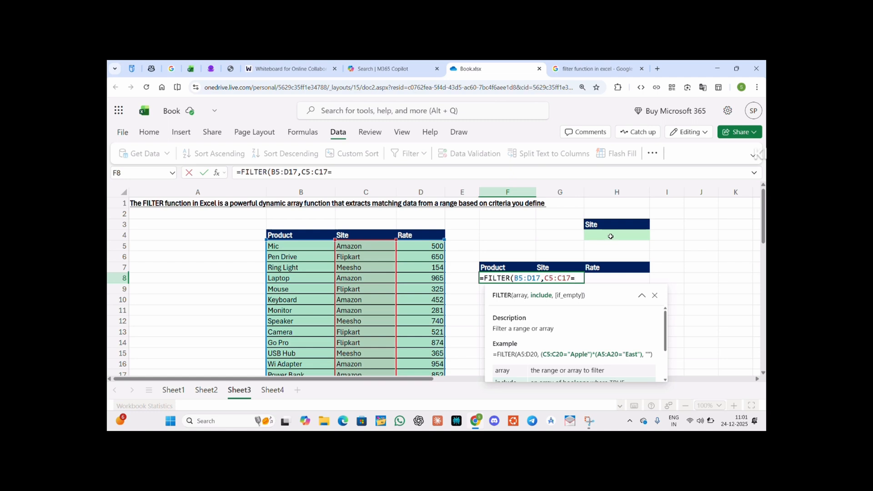
left_click(611, 236)
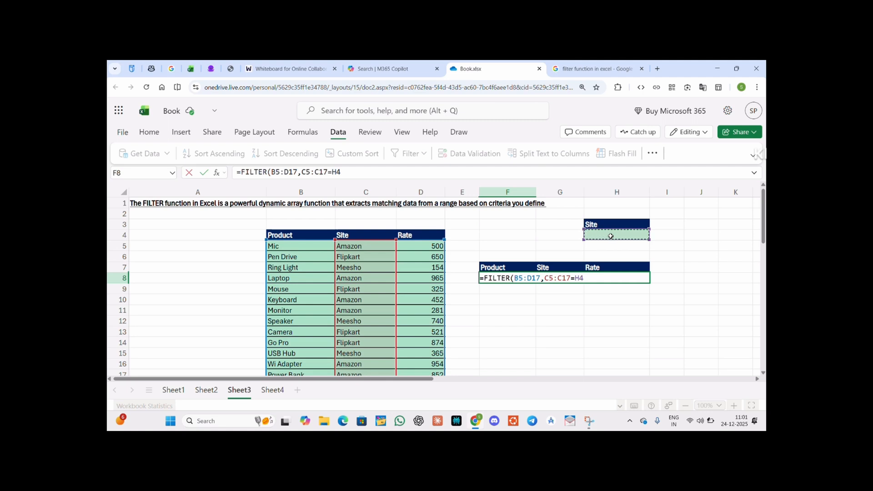
type(")")
key("Return")
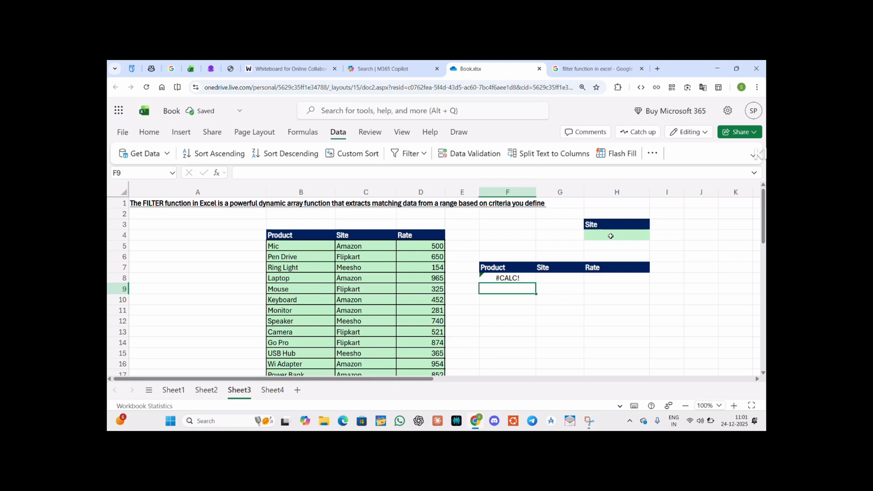
key("Up")
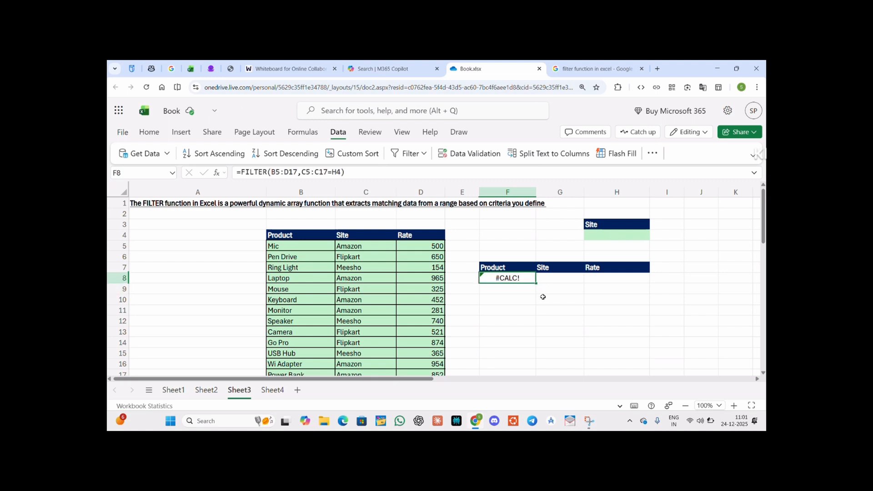
Test the FILTER formula by choosing Flipkart, Amazon and Meesho in the H4 site drop-down, ending on Flipkart.
left_click(630, 237)
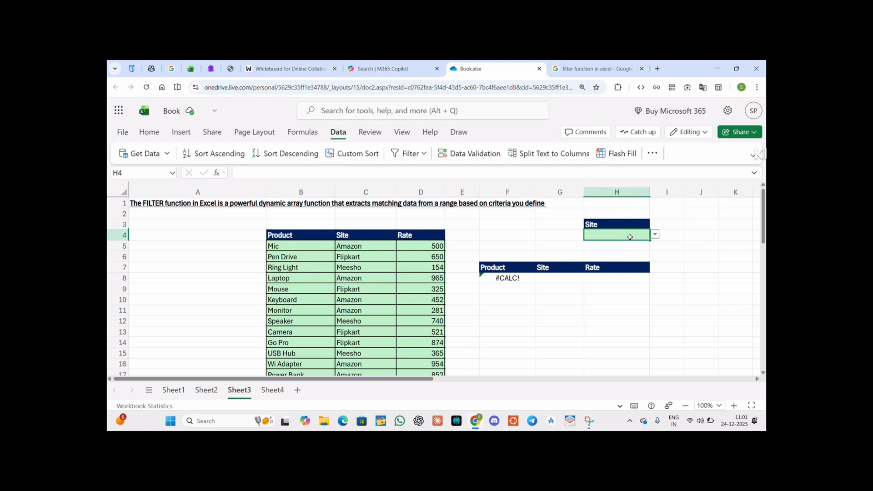
left_click(655, 235)
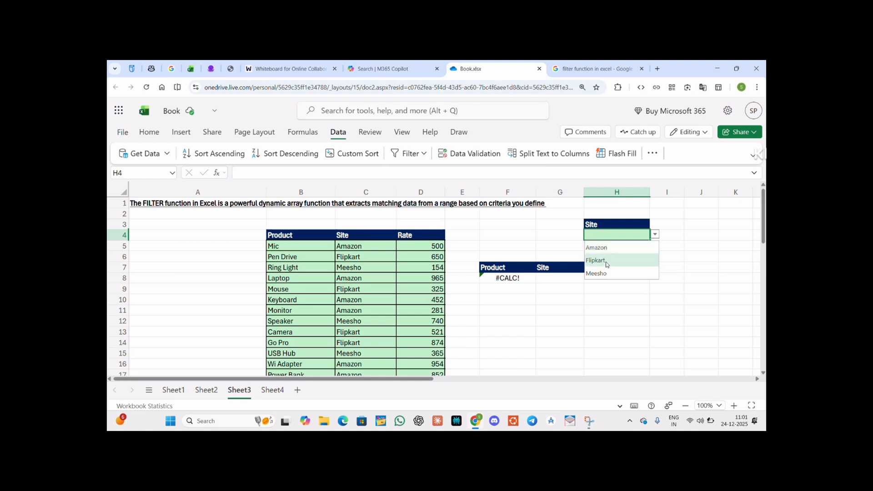
left_click(595, 260)
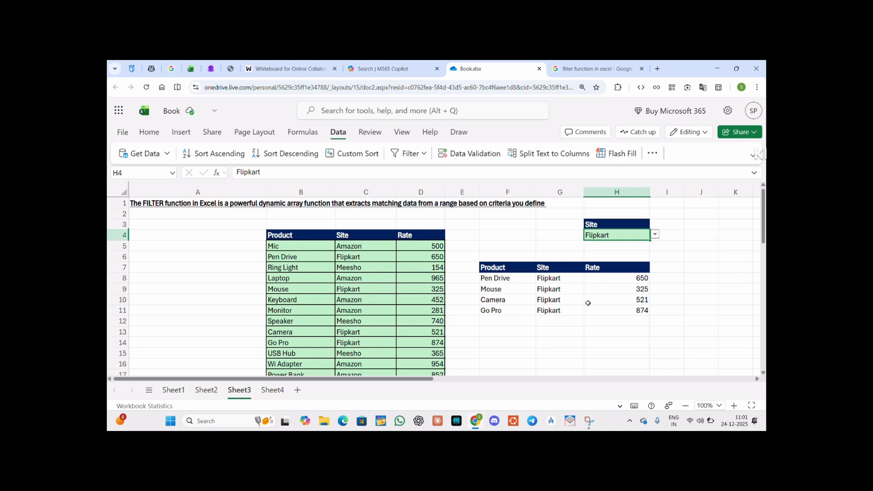
left_click(655, 235)
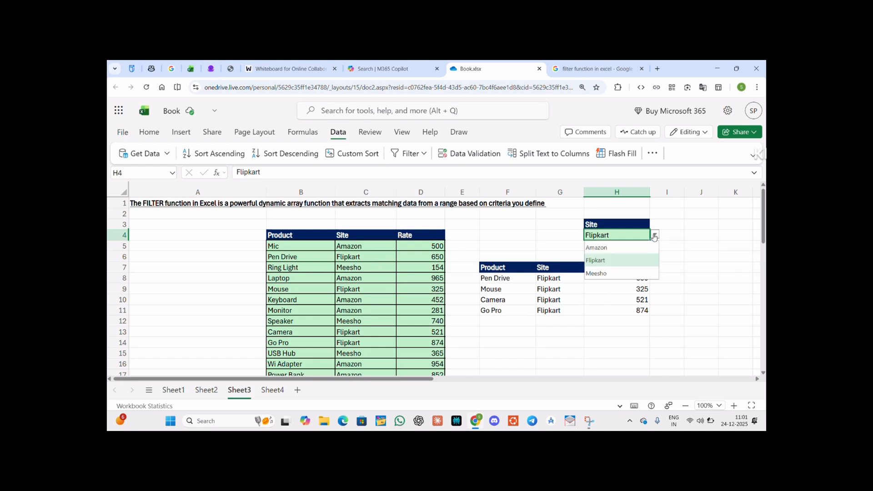
left_click(620, 248)
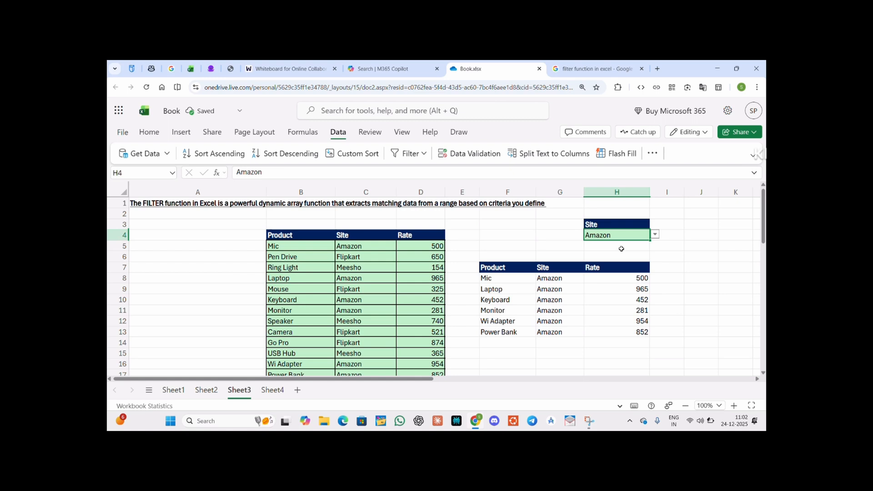
left_click(655, 235)
left_click(626, 274)
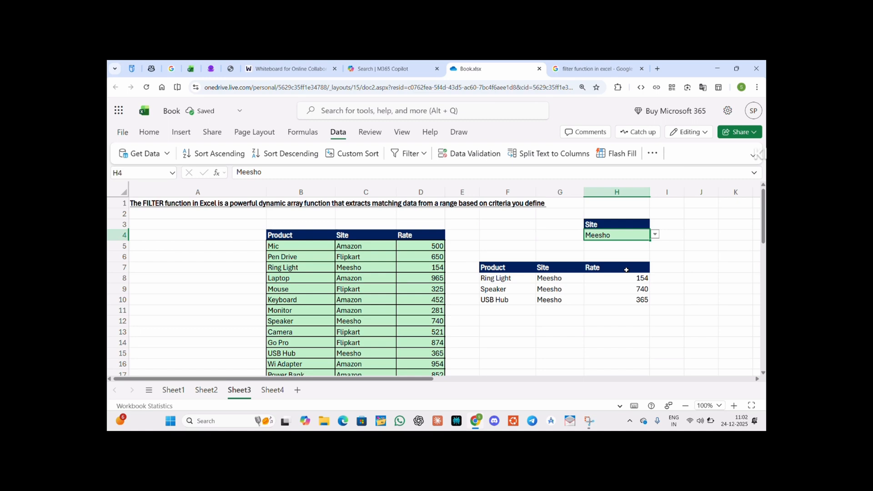
left_click(655, 234)
left_click(635, 259)
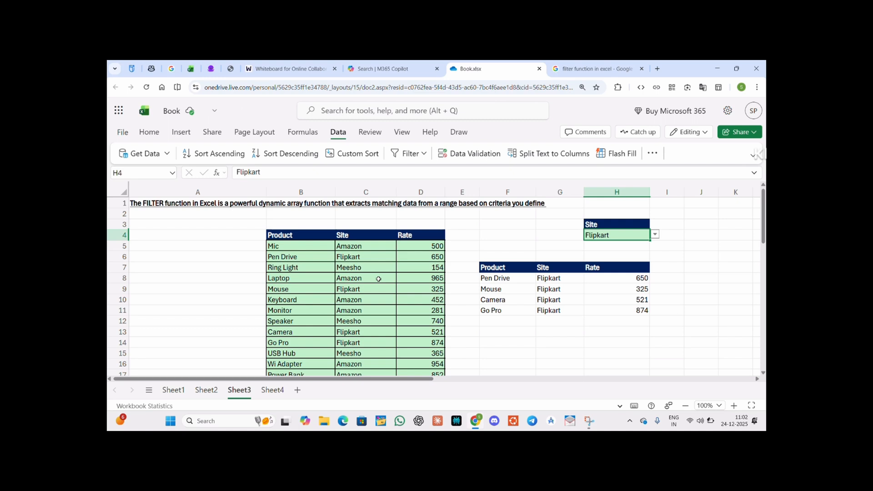
left_click(391, 256)
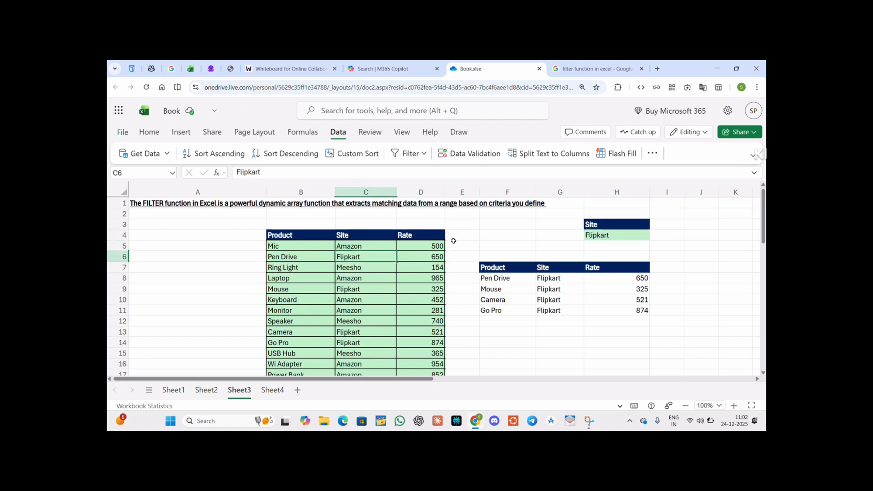
left_click(460, 238)
left_click(461, 279)
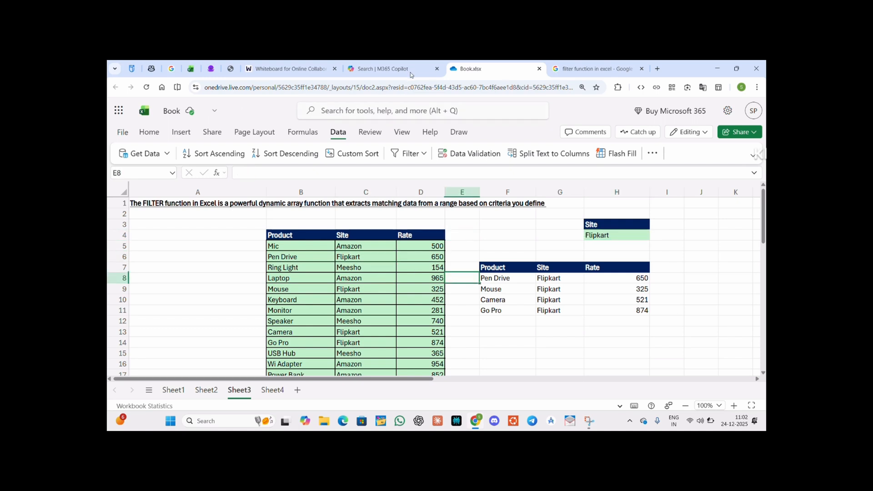